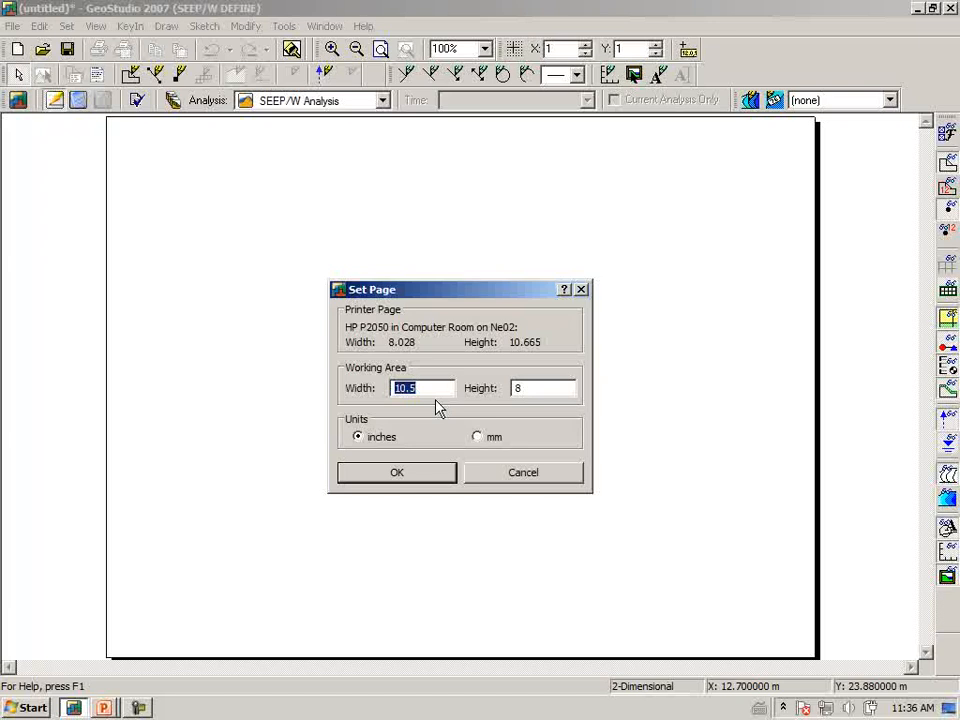
- Set the page working area to 11 inches wide and 8.5 inches high
{"action": "type", "text": "11"}
{"action": "key", "text": "Tab"}
{"action": "type", "text": "8.5"}
{"action": "key", "text": "Tab"}
{"action": "left_click", "coordinate": [426, 476]}
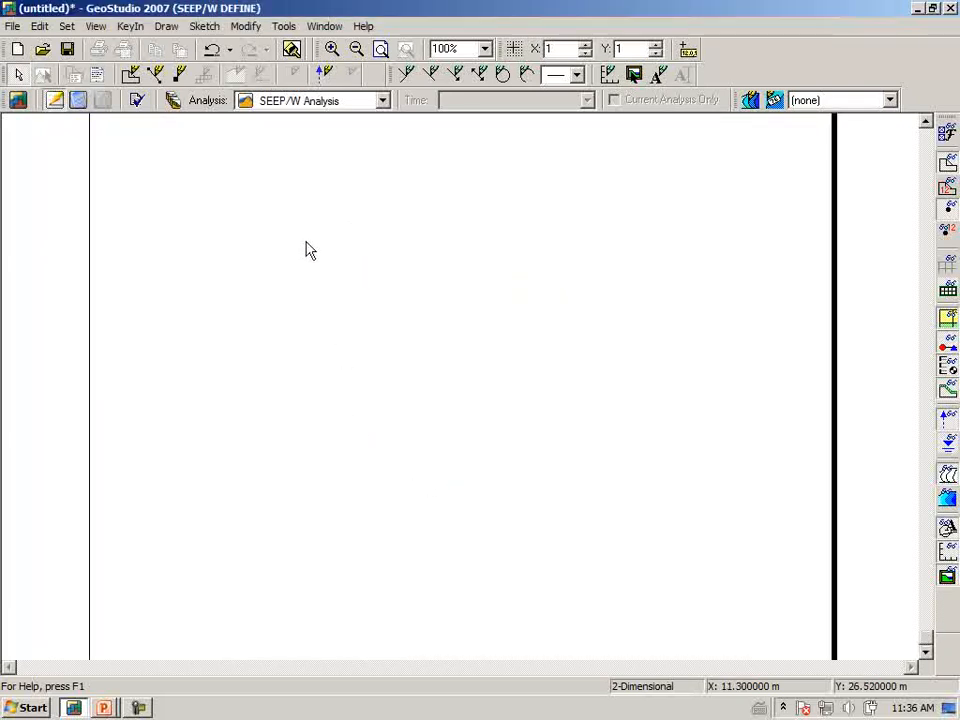
- Review the engineering units, scale and problem extents settings, leaving them as they are
{"action": "left_click", "coordinate": [66, 27]}
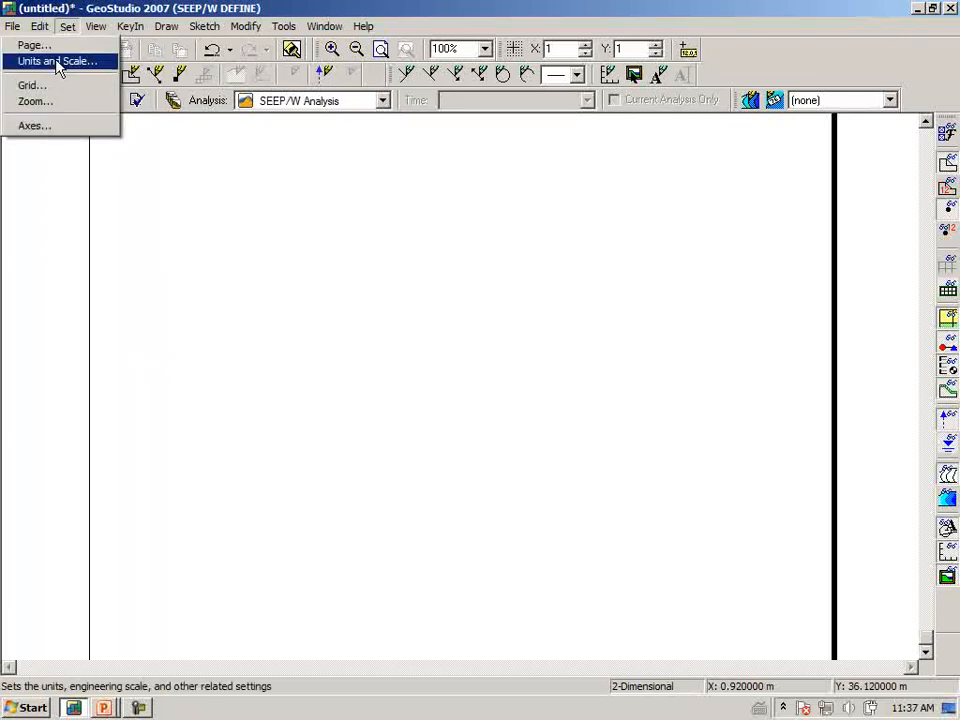
{"action": "left_click", "coordinate": [58, 62]}
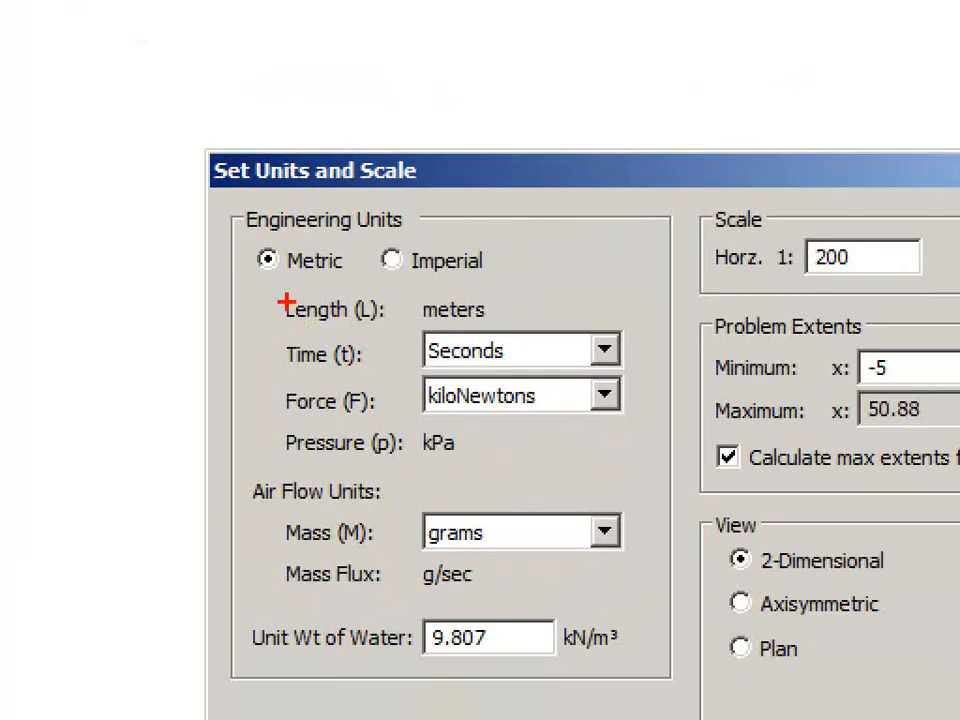
{"action": "mouse_move", "coordinate": [240, 300]}
{"action": "left_mouse_down"}
{"action": "mouse_move", "coordinate": [388, 262]}
{"action": "mouse_move", "coordinate": [375, 242]}
{"action": "mouse_move", "coordinate": [240, 253]}
{"action": "mouse_move", "coordinate": [228, 262]}
{"action": "mouse_move", "coordinate": [240, 312]}
{"action": "left_mouse_up"}
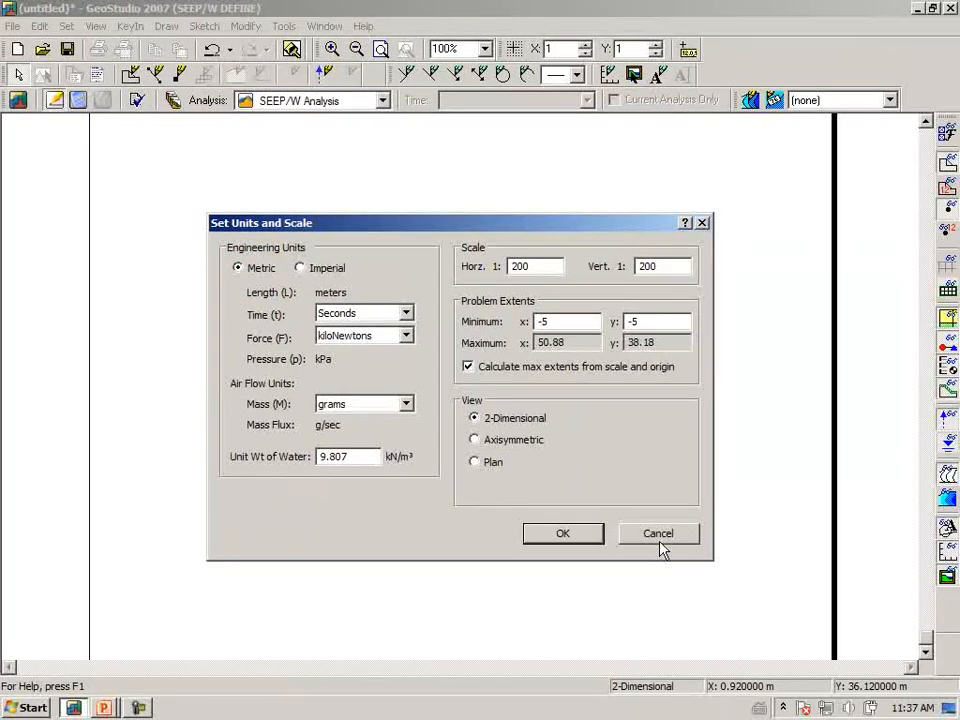
{"action": "left_click", "coordinate": [659, 541]}
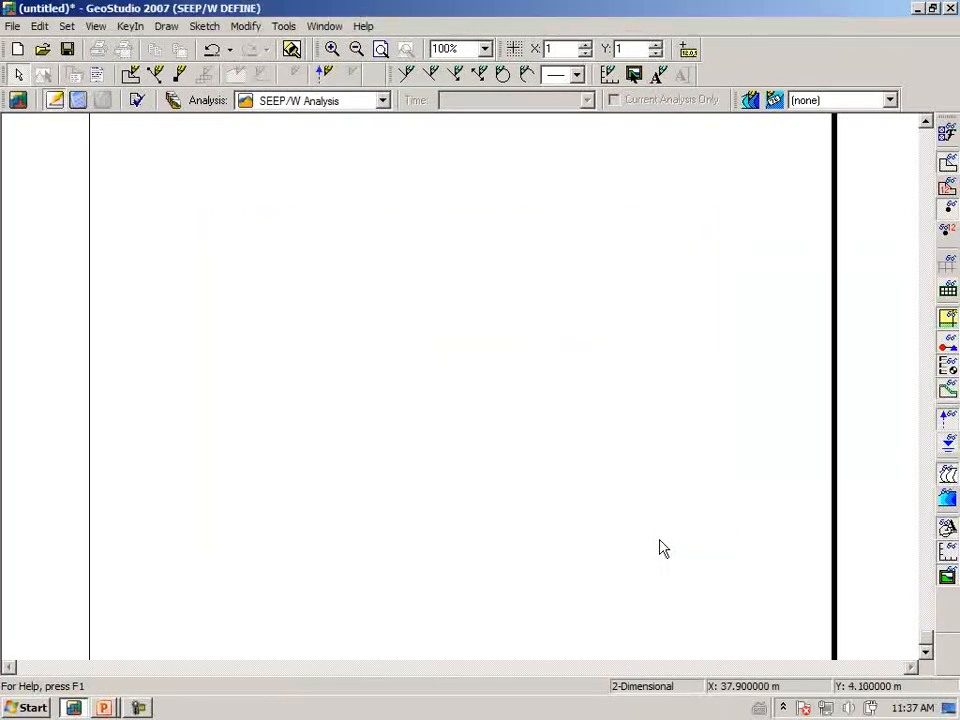
- Turn on the 1 m snap grid and insert the Text book example bitmap with its lower-left corner at the origin
{"action": "left_click", "coordinate": [382, 50]}
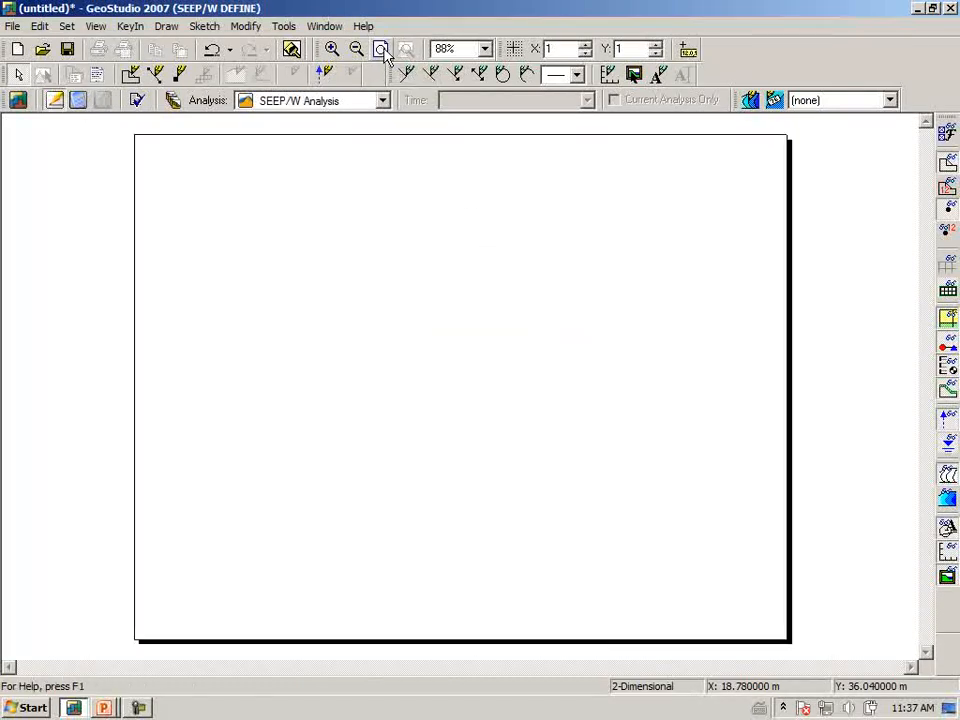
{"action": "left_click", "coordinate": [518, 52]}
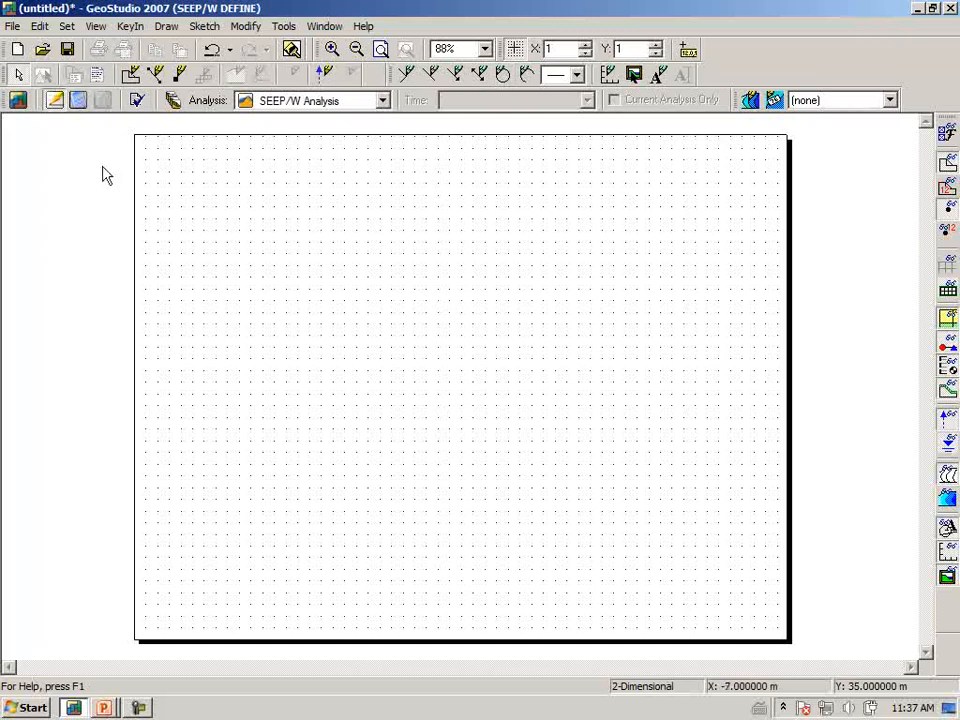
{"action": "left_click", "coordinate": [208, 27]}
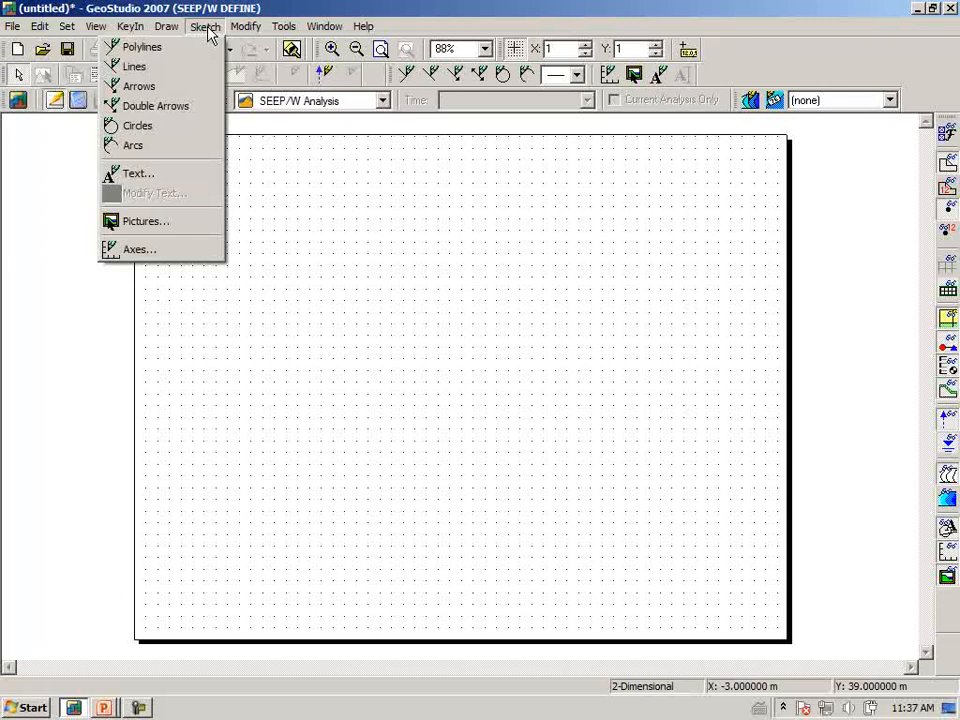
{"action": "left_click", "coordinate": [180, 222]}
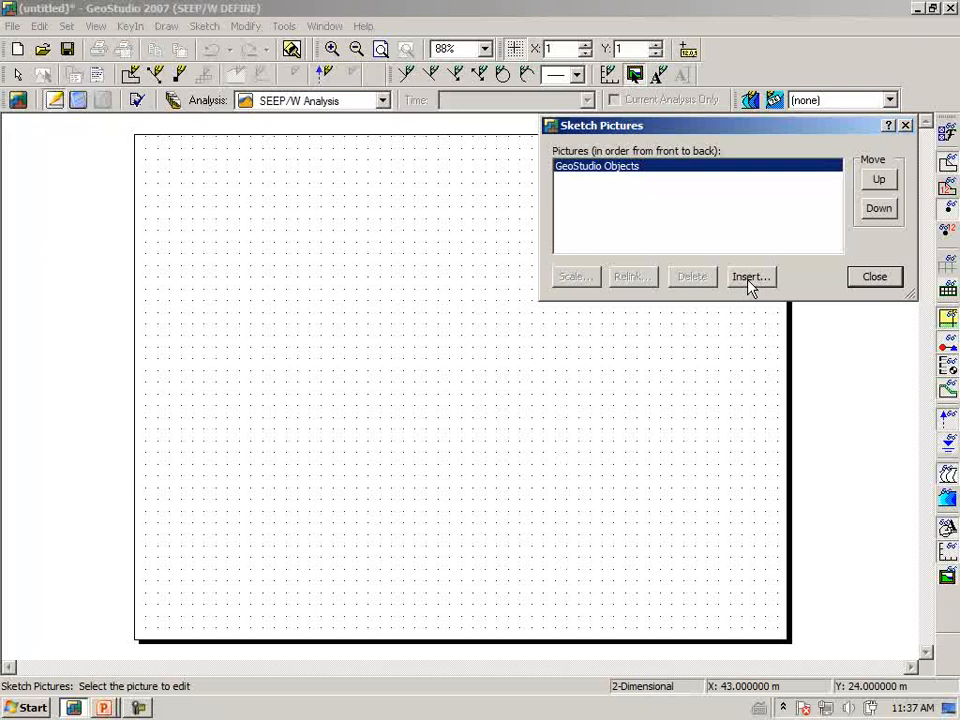
{"action": "left_click_drag", "start_coordinate": [758, 131], "coordinate": [603, 171]}
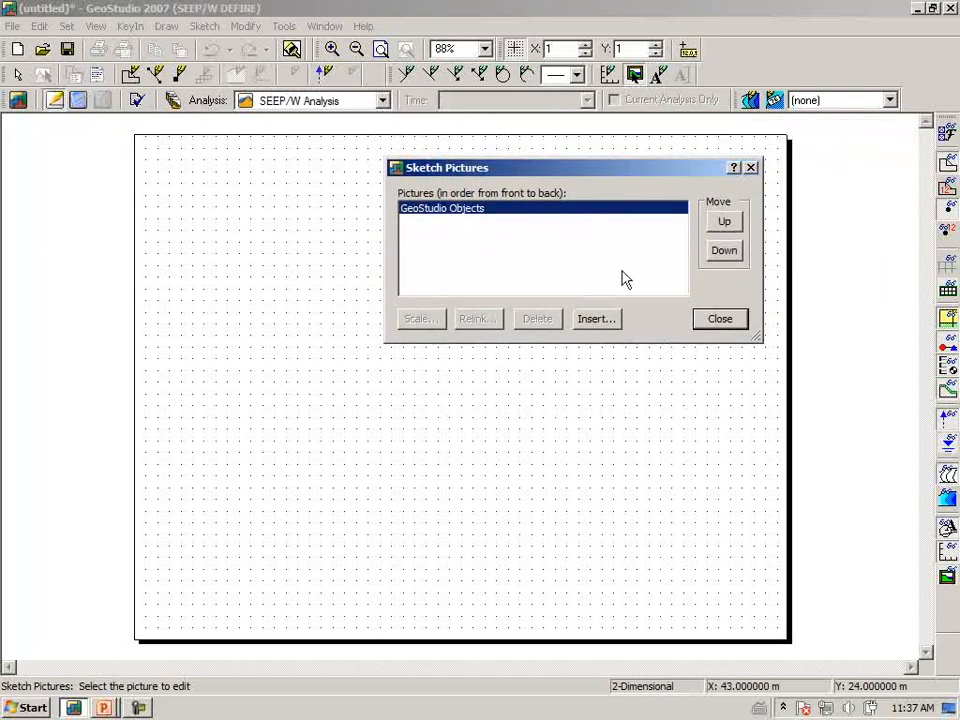
{"action": "left_click", "coordinate": [598, 320]}
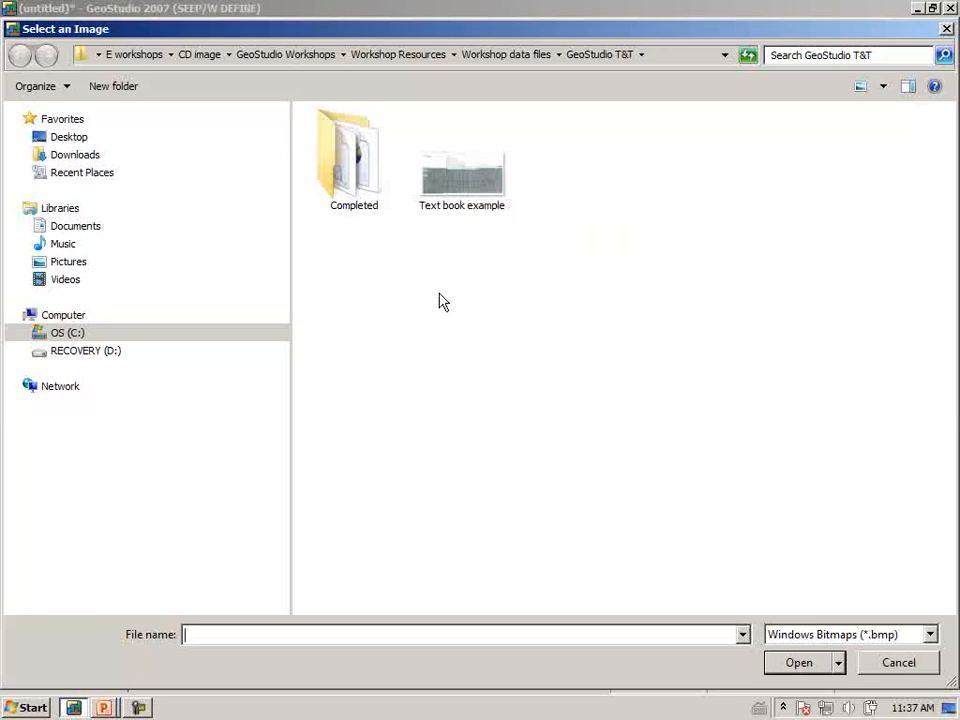
{"action": "left_click", "coordinate": [447, 195]}
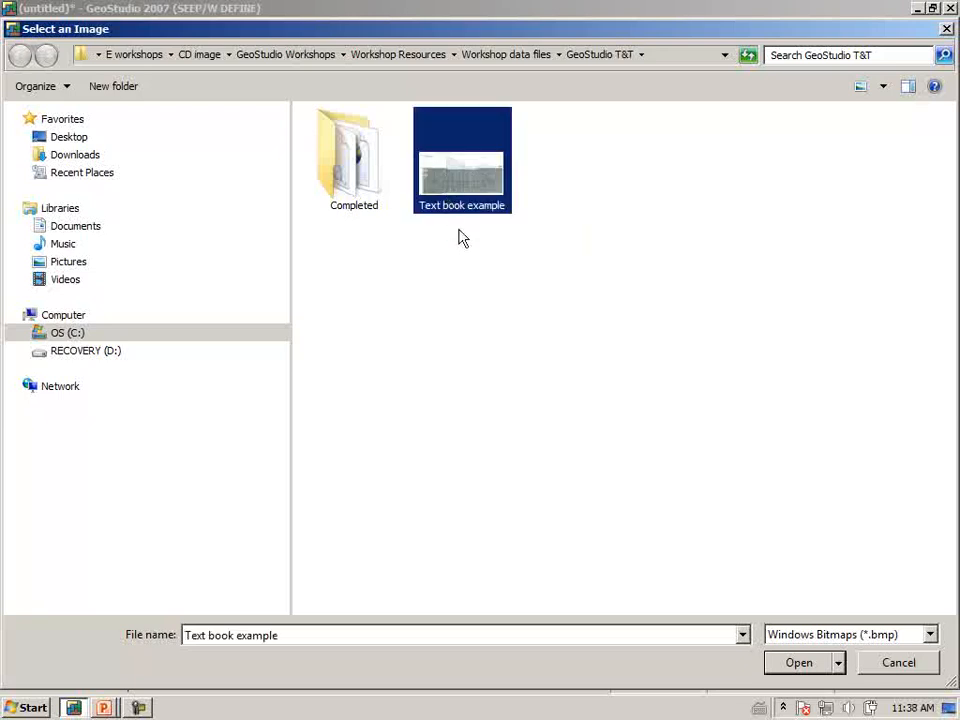
{"action": "left_click", "coordinate": [793, 668]}
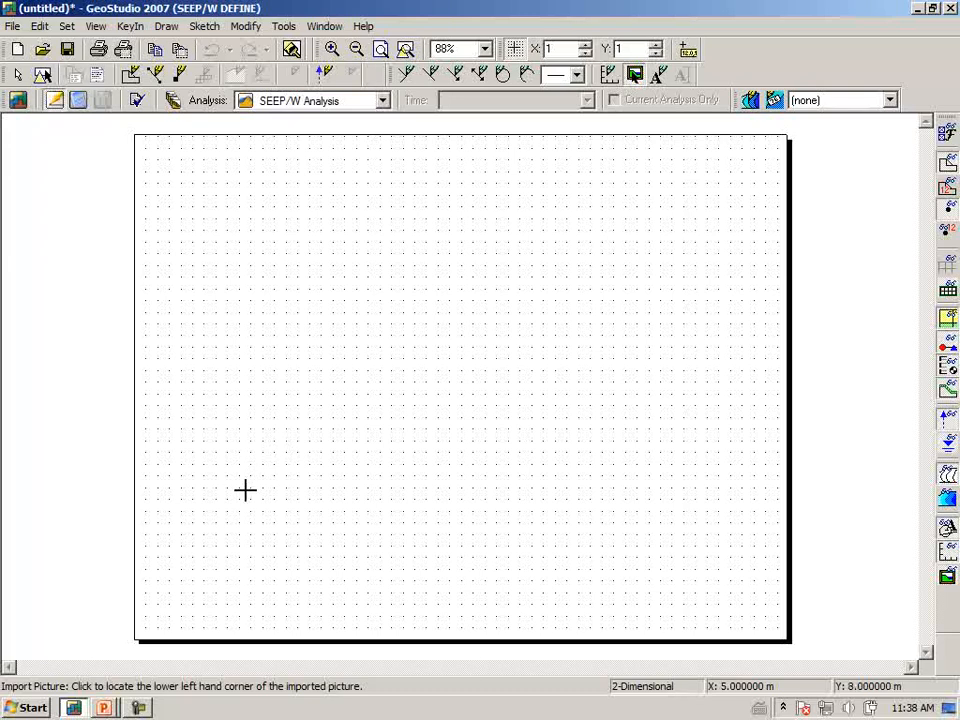
{"action": "left_click", "coordinate": [193, 579]}
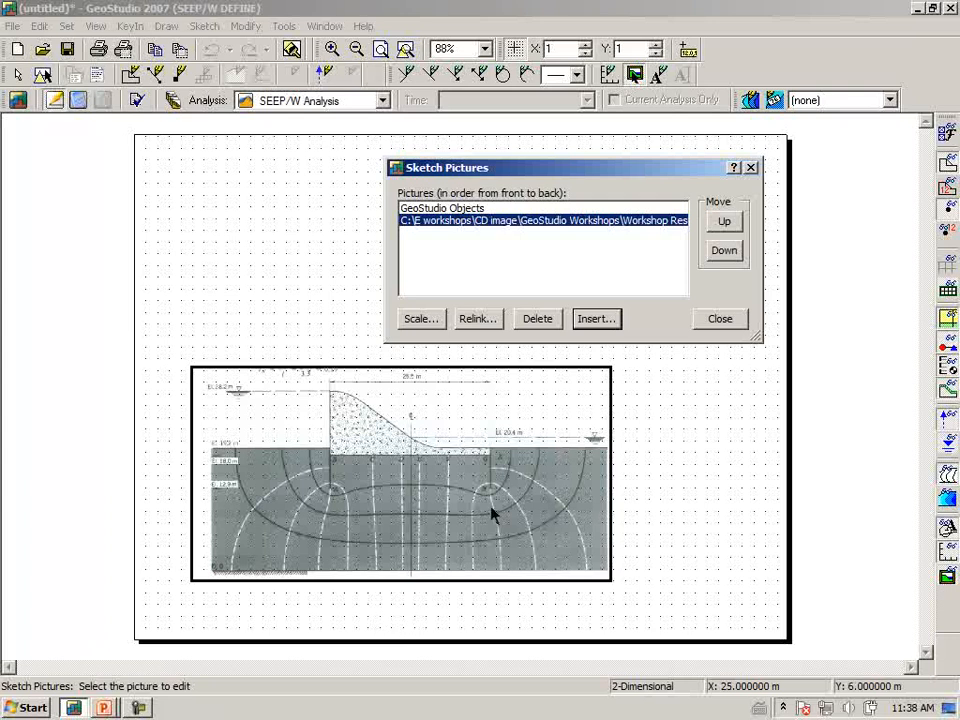
{"action": "left_click", "coordinate": [713, 322]}
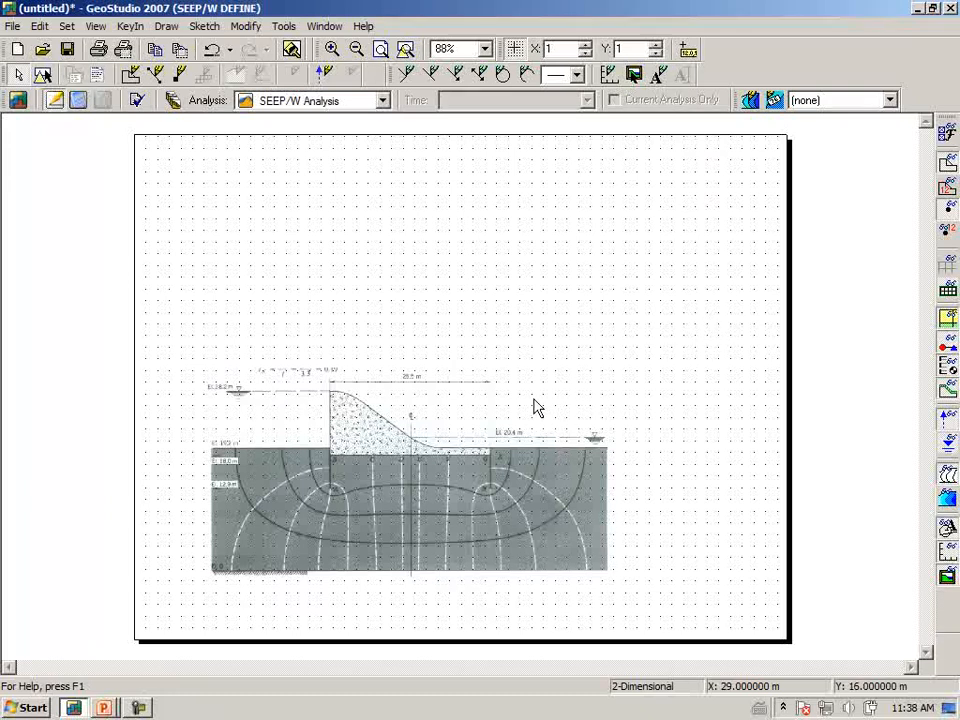
- Set both the horizontal and vertical drawing scale to 1:150
{"action": "left_click", "coordinate": [67, 28]}
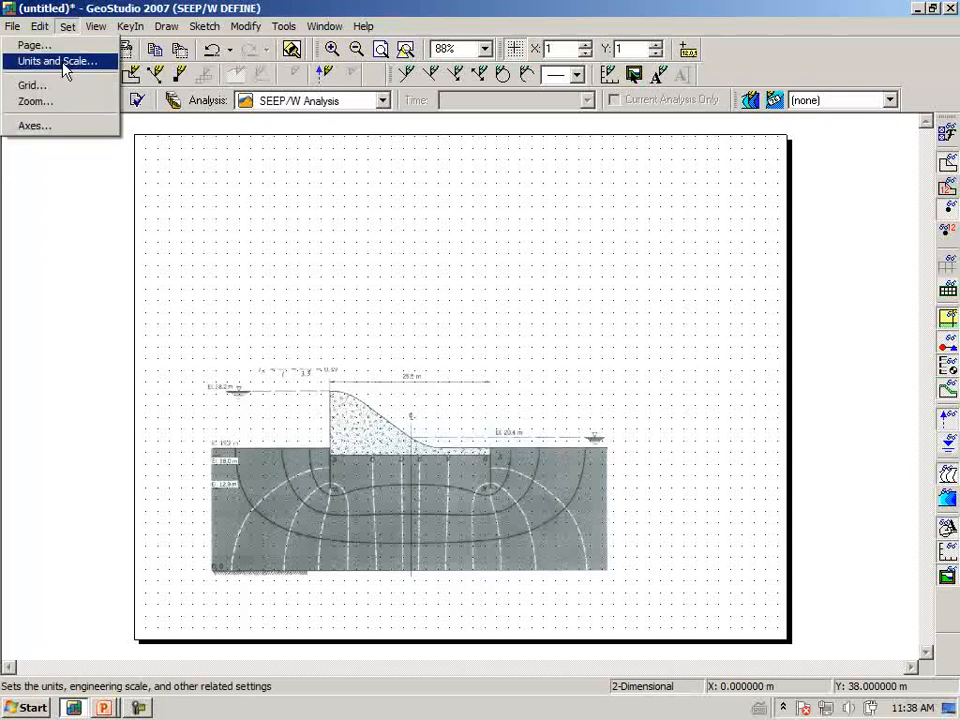
{"action": "left_click", "coordinate": [63, 65]}
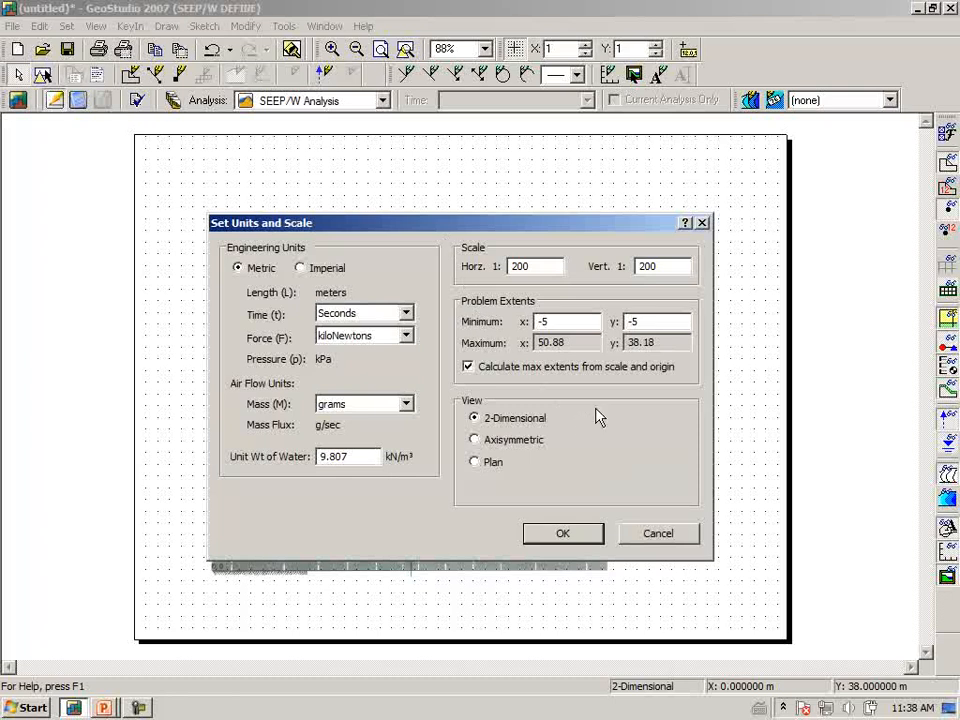
{"action": "left_click", "coordinate": [545, 267]}
{"action": "left_click_drag", "start_coordinate": [545, 267], "coordinate": [448, 285]}
{"action": "type", "text": "150"}
{"action": "key", "text": "Tab"}
{"action": "type", "text": "150"}
{"action": "key", "text": "Tab"}
{"action": "left_click", "coordinate": [577, 540]}
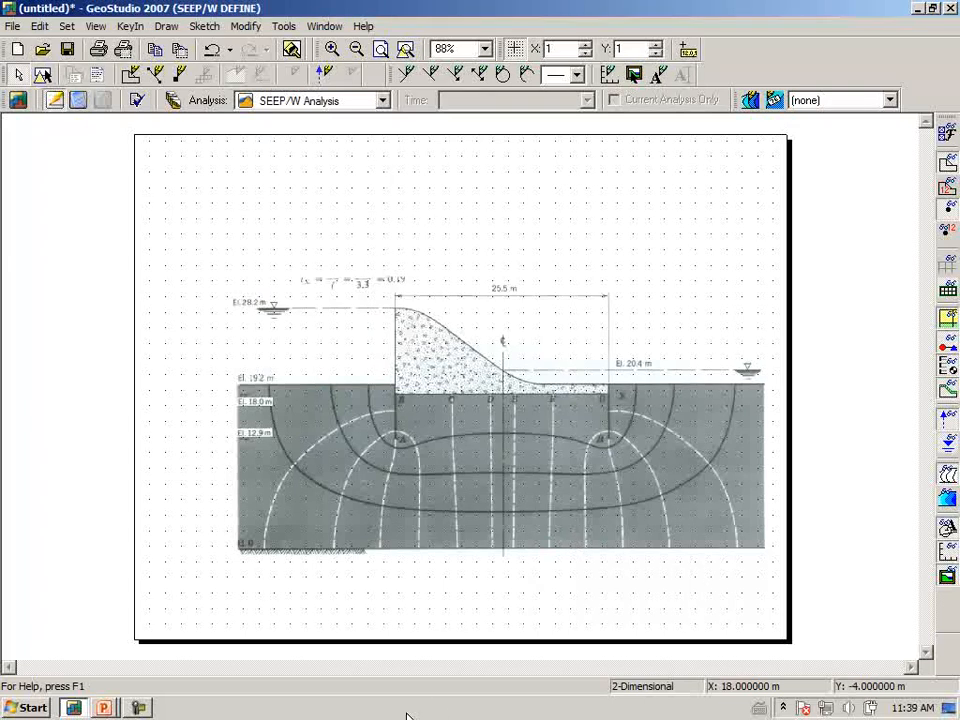
- Set the minimum x problem extent to -3
{"action": "left_click", "coordinate": [68, 28]}
{"action": "left_click", "coordinate": [70, 61]}
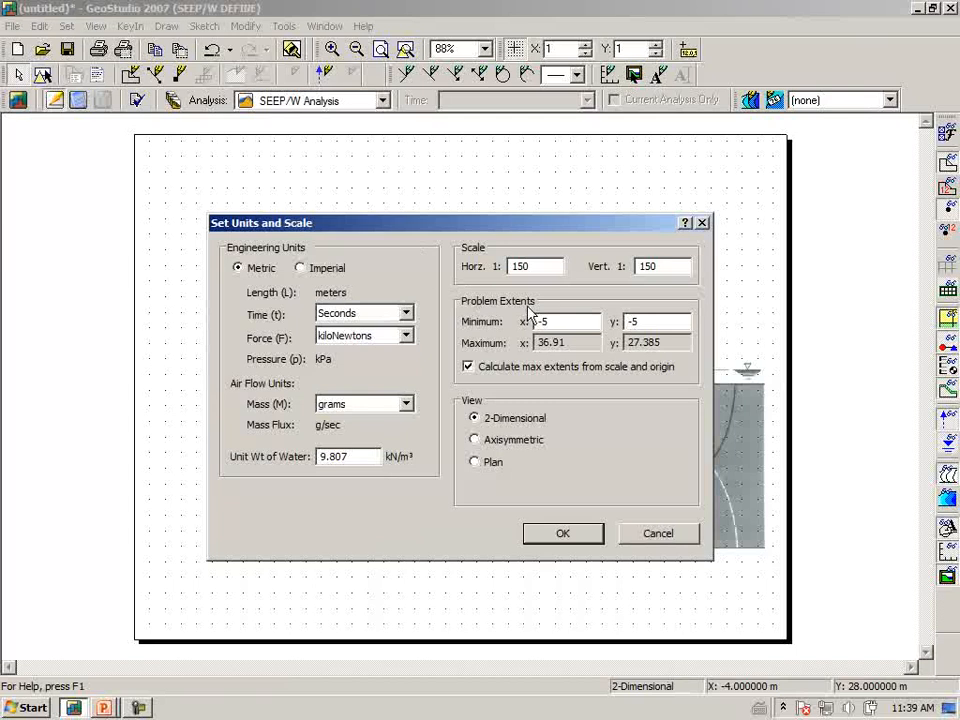
{"action": "left_click_drag", "start_coordinate": [561, 321], "coordinate": [497, 331]}
{"action": "type", "text": "-3"}
{"action": "key", "text": "Tab"}
{"action": "left_click", "coordinate": [564, 538]}
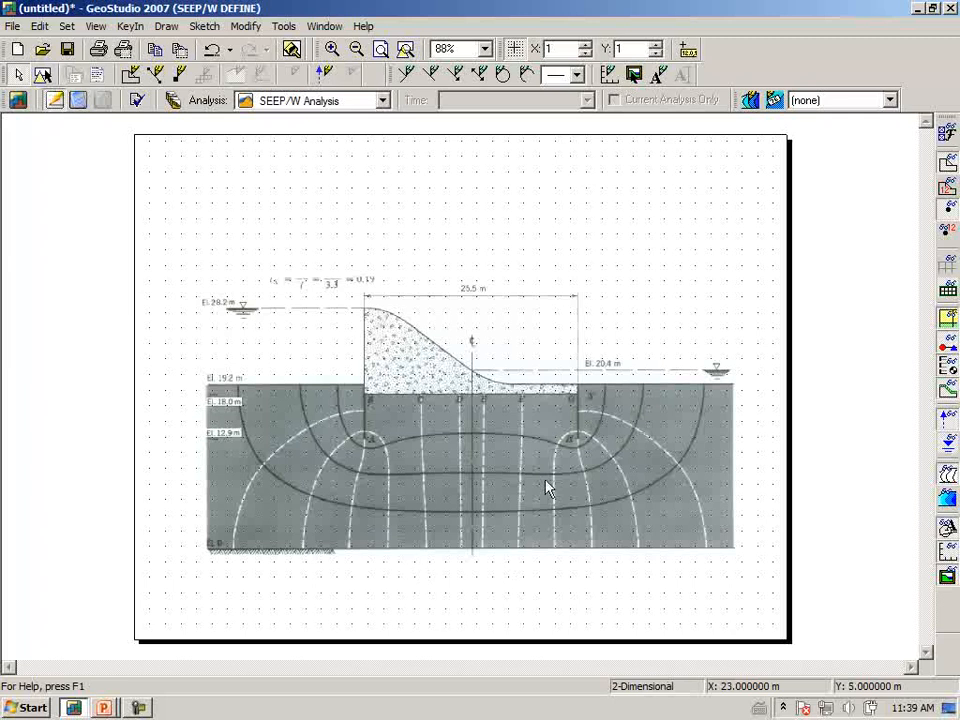
- Turn off the snap grid with the dam section of the picture enlarged
{"action": "left_click", "coordinate": [337, 52]}
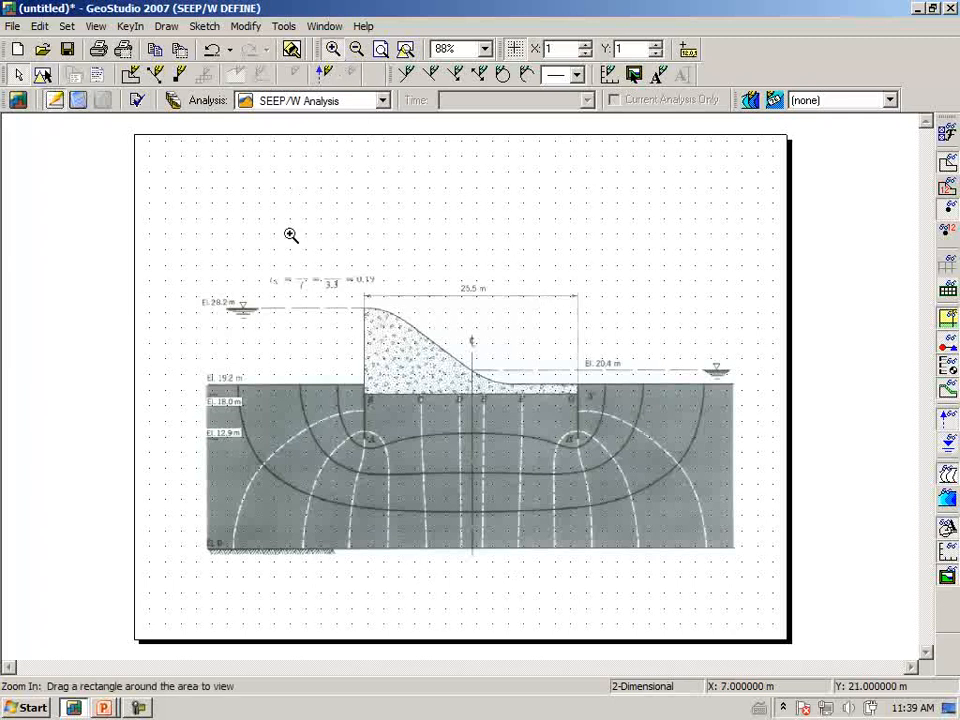
{"action": "left_click_drag", "start_coordinate": [266, 227], "coordinate": [643, 515]}
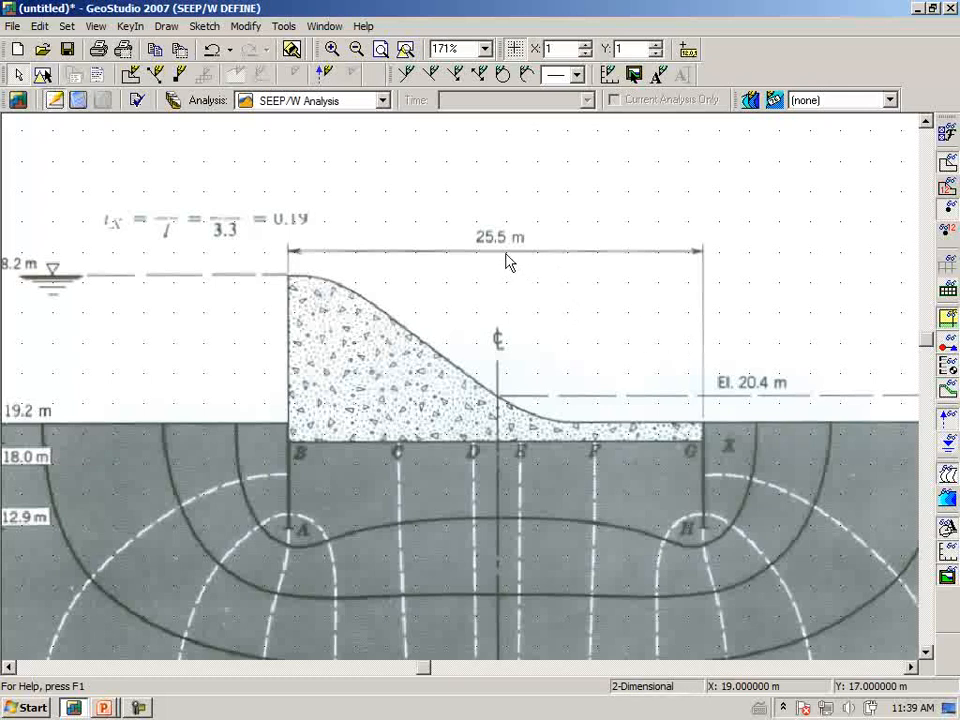
{"action": "left_click", "coordinate": [516, 50]}
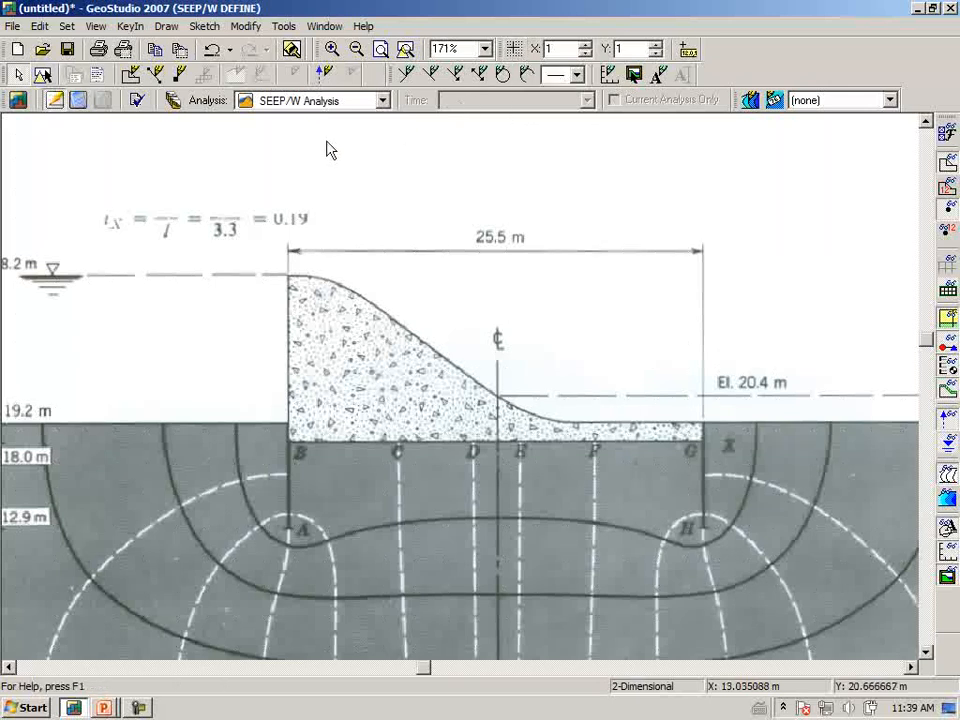
- Select the imported textbook bitmap for editing in Sketch Pictures
{"action": "left_click", "coordinate": [206, 28]}
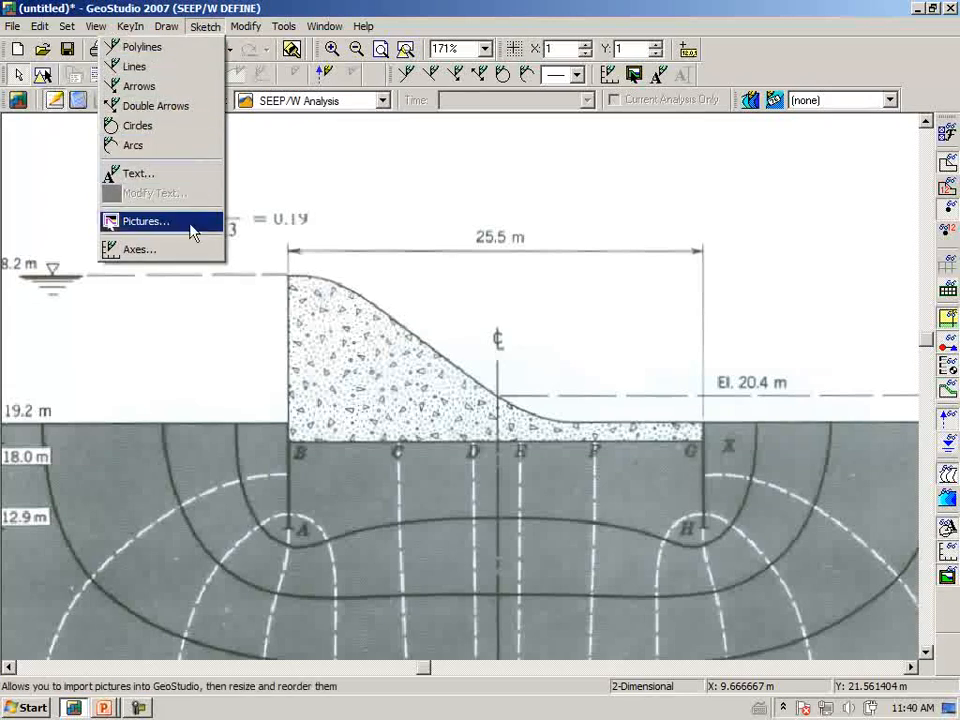
{"action": "left_click", "coordinate": [193, 231]}
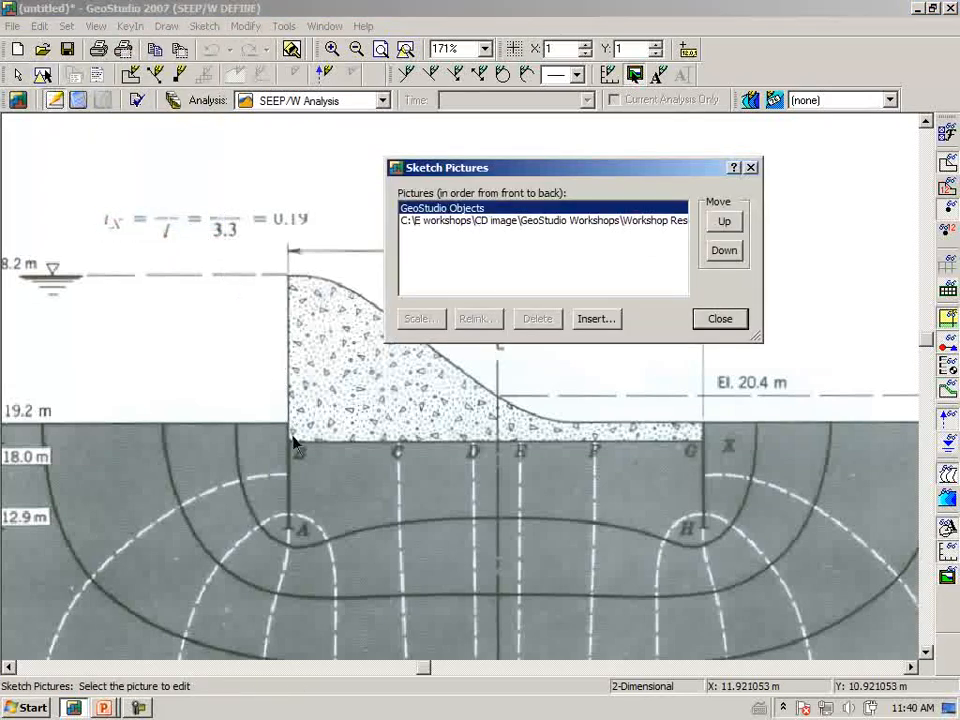
{"action": "key", "text": "Down"}
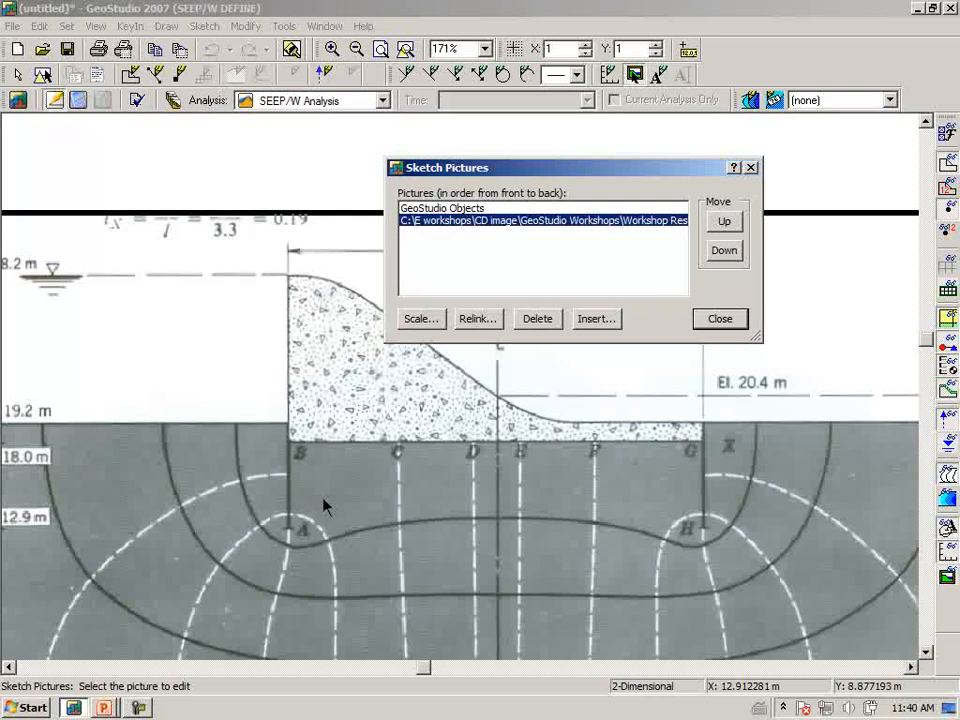